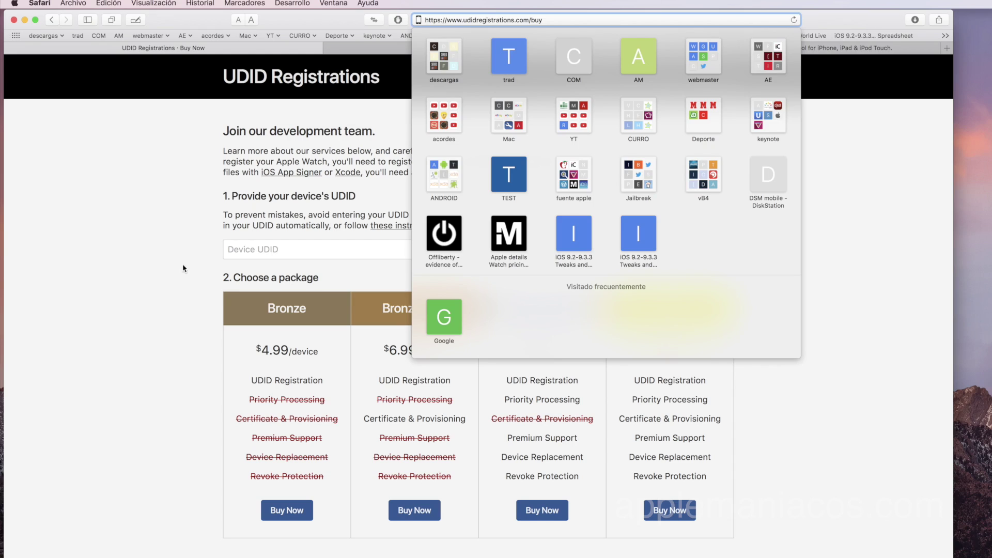
Highlight Bronze Plus ($6.99/device) and Gold Certificate & Provisioning entries, then minimize Safari.
{"action": "left_click", "coordinate": [184, 261]}
{"action": "left_click_drag", "start_coordinate": [449, 356], "coordinate": [382, 352]}
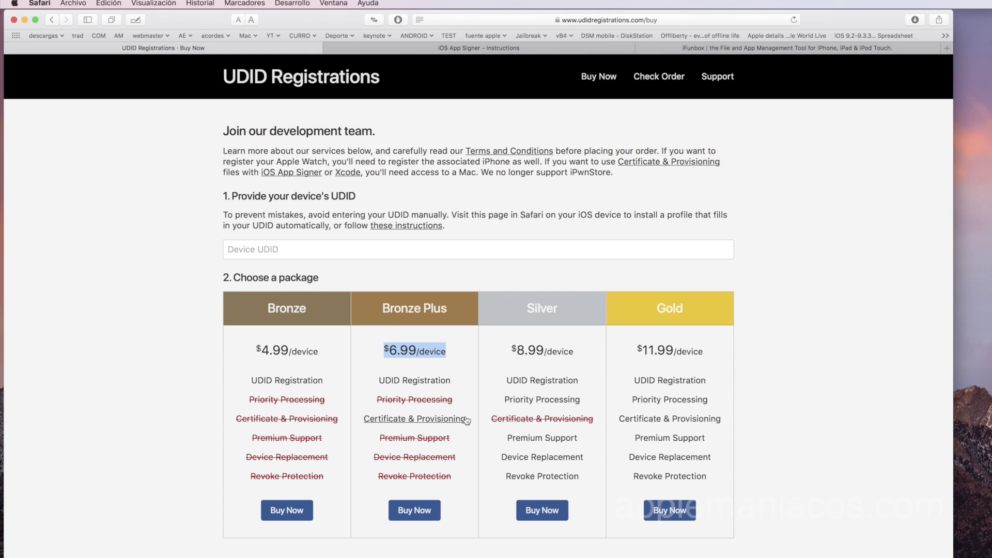
{"action": "left_click_drag", "start_coordinate": [454, 314], "coordinate": [383, 311]}
{"action": "scroll", "coordinate": [480, 396], "scroll_direction": "left", "scroll_amount": 2}
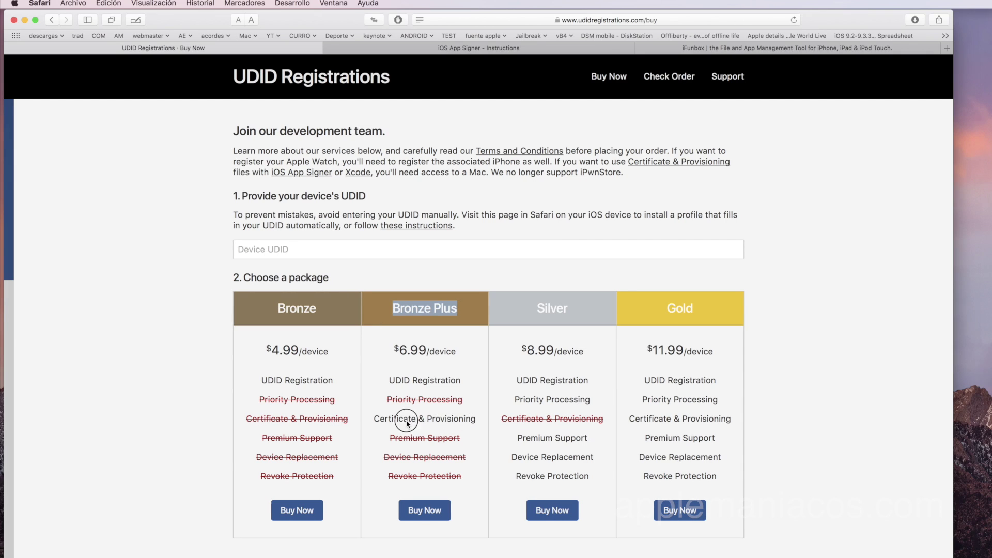
{"action": "left_click_drag", "start_coordinate": [467, 419], "coordinate": [357, 419]}
{"action": "left_click_drag", "start_coordinate": [726, 418], "coordinate": [619, 419]}
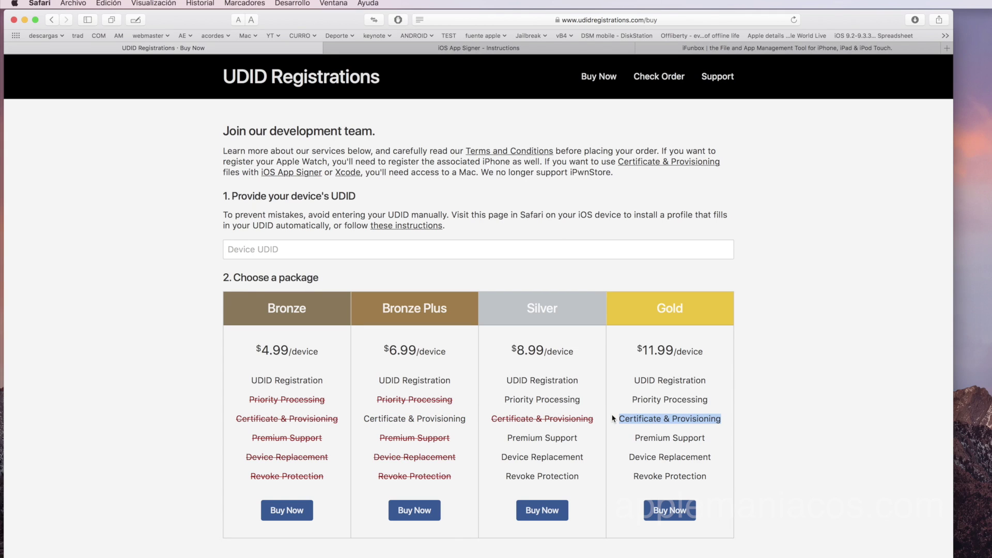
{"action": "left_click", "coordinate": [25, 20]}
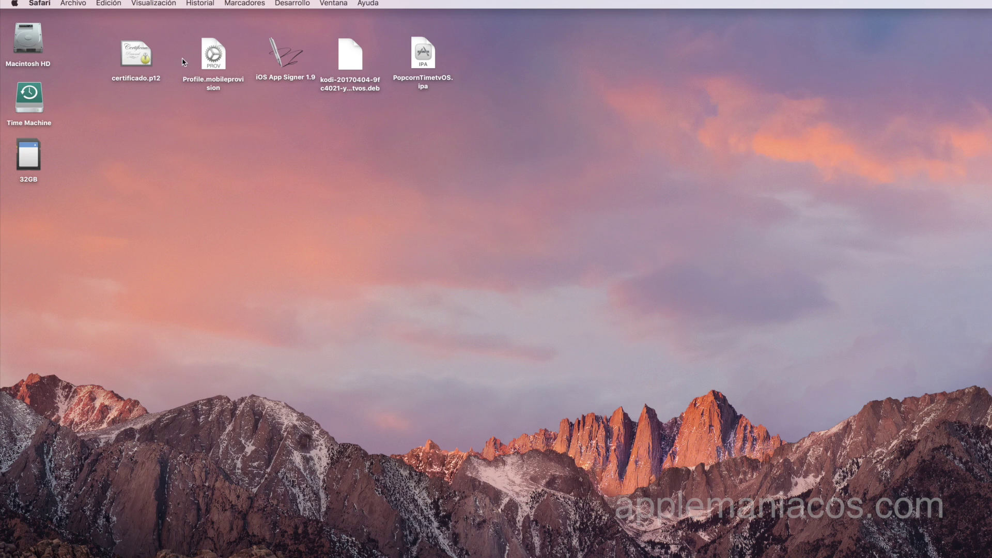
Select certificado.p12 on the desktop and open it in Keychain Access.
{"action": "left_click", "coordinate": [209, 132]}
{"action": "left_click_drag", "start_coordinate": [209, 132], "coordinate": [111, 22]}
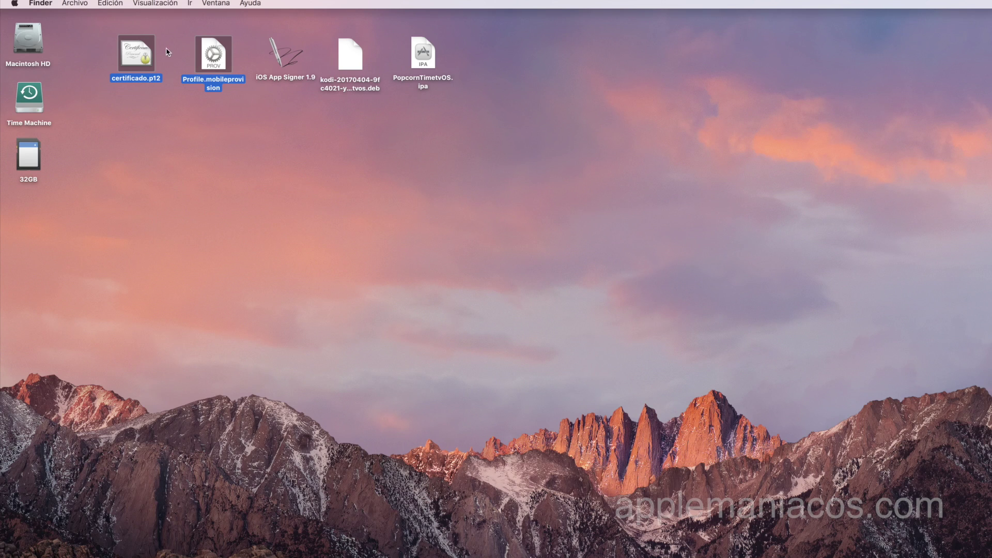
{"action": "left_click", "coordinate": [162, 132]}
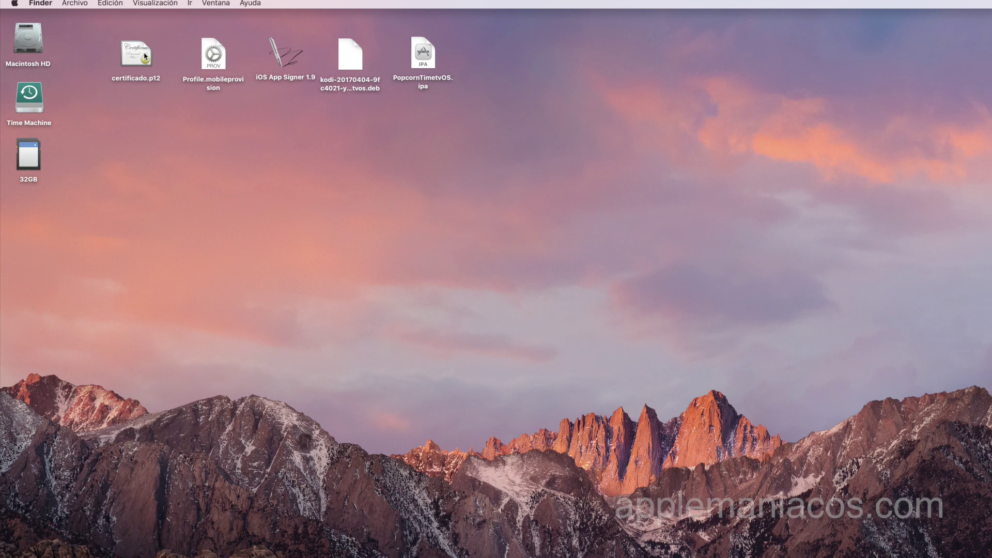
{"action": "left_click", "coordinate": [145, 57]}
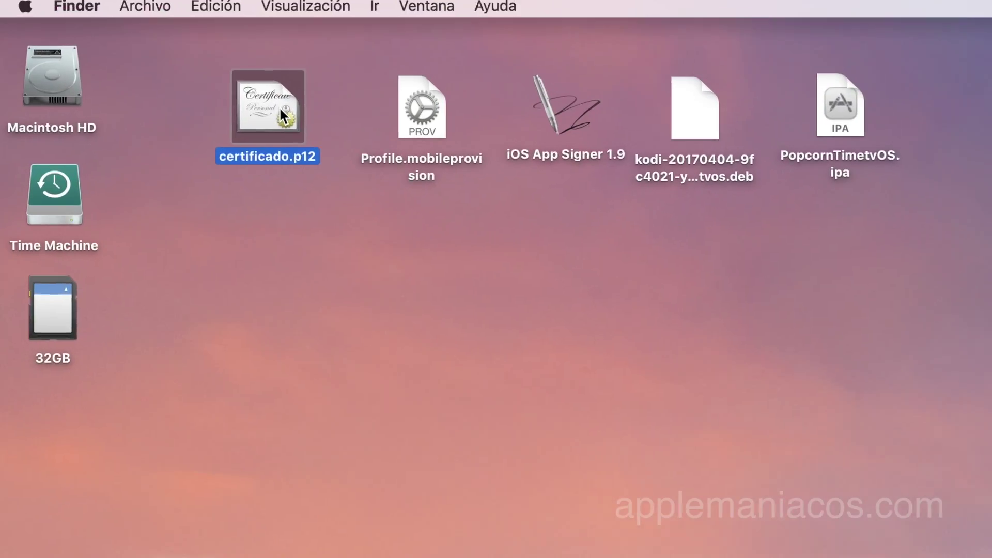
{"action": "double_click", "coordinate": [283, 115]}
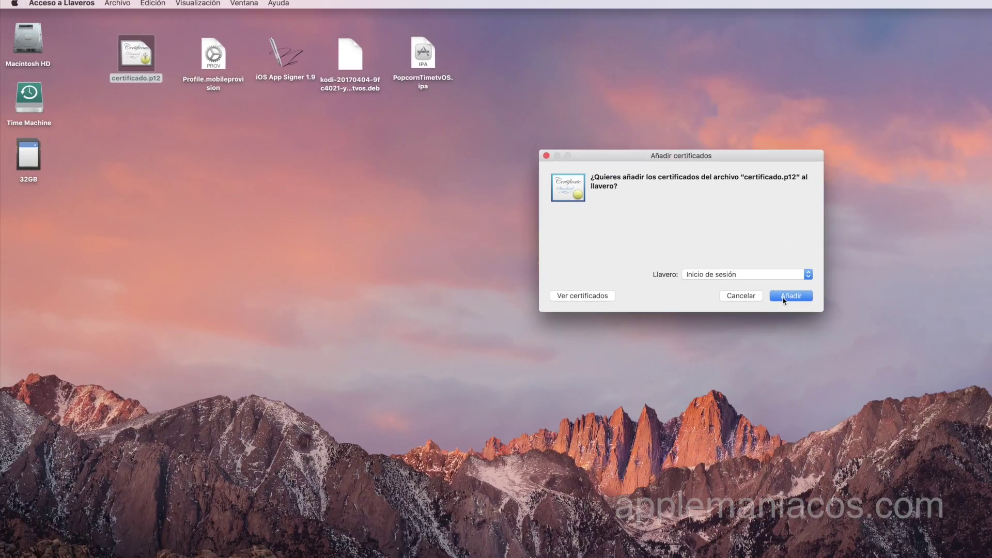
Add its certificates to Inicio de sesión with the certificate password, then open Launchpad.
{"action": "left_click", "coordinate": [784, 301]}
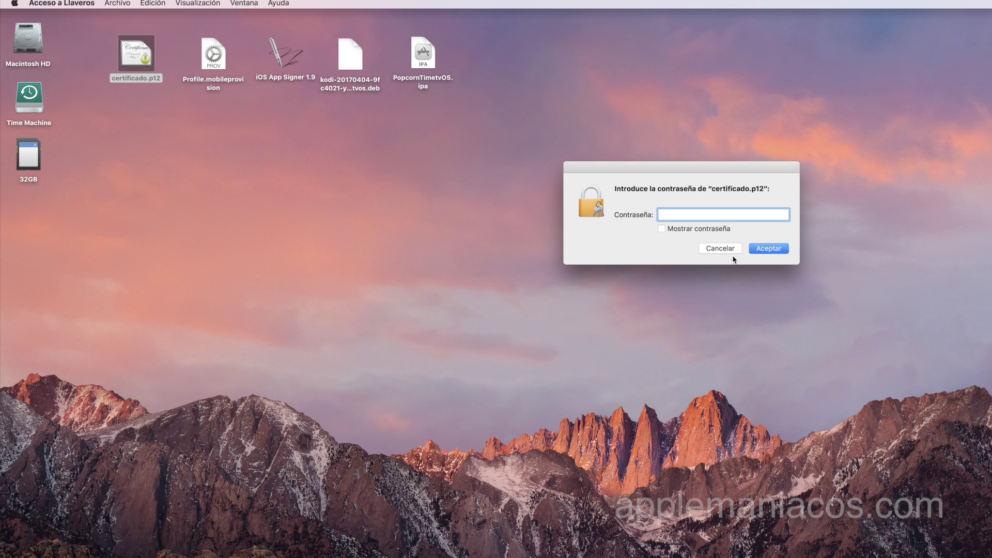
{"action": "type", "text": "1234567"}
{"action": "key", "text": "Return"}
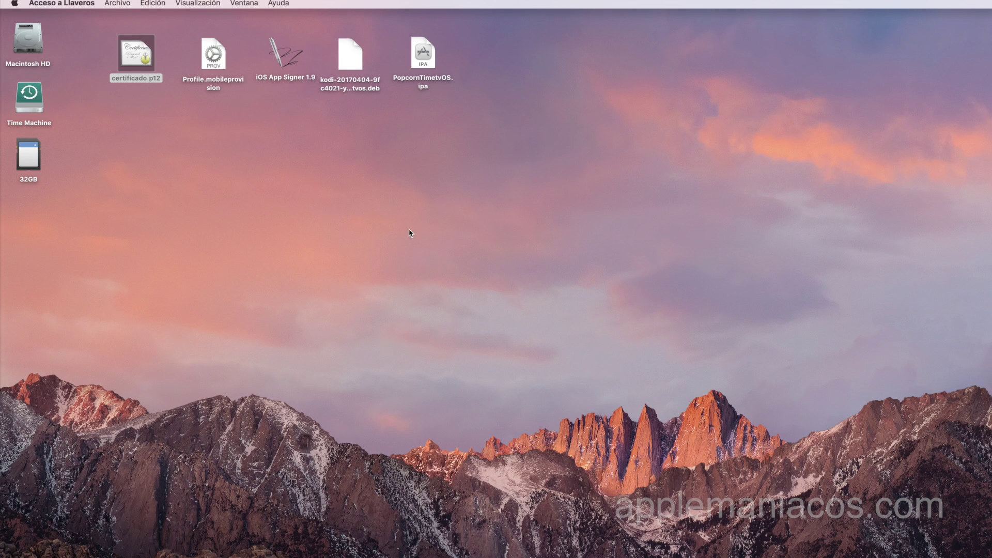
{"action": "key", "text": "super+q"}
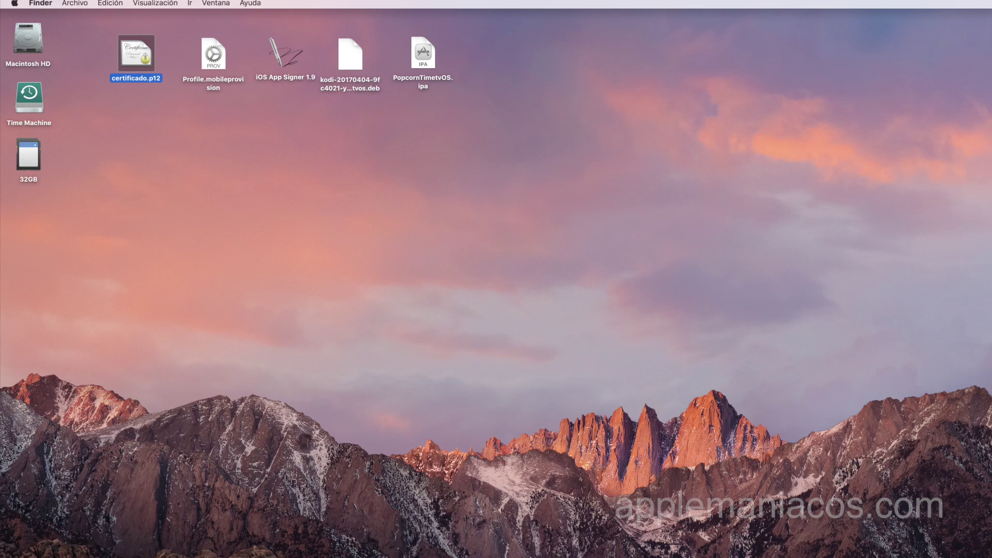
{"action": "key", "text": "F4"}
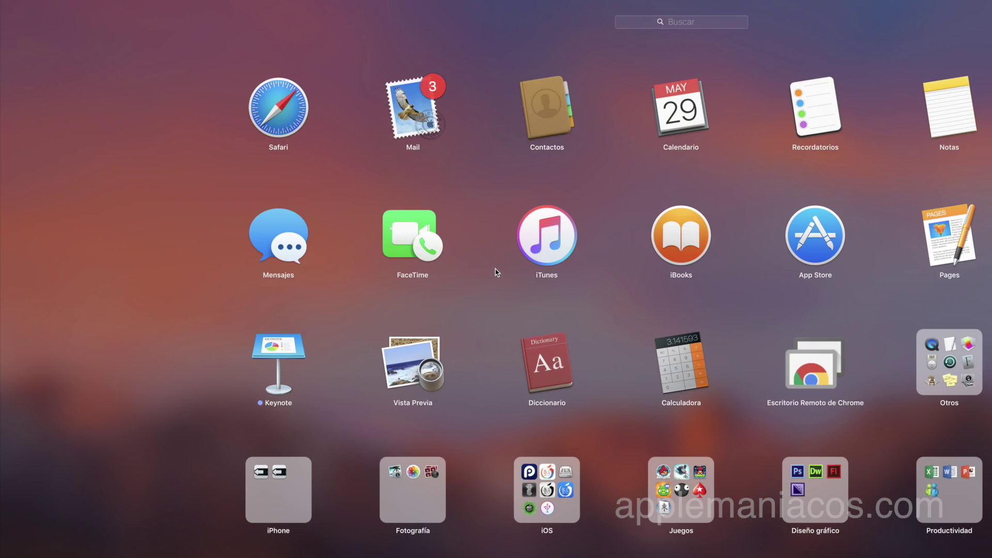
Launch Xcode from Launchpad and bring up its Devices window.
{"action": "type", "text": "x"}
{"action": "left_click", "coordinate": [443, 127]}
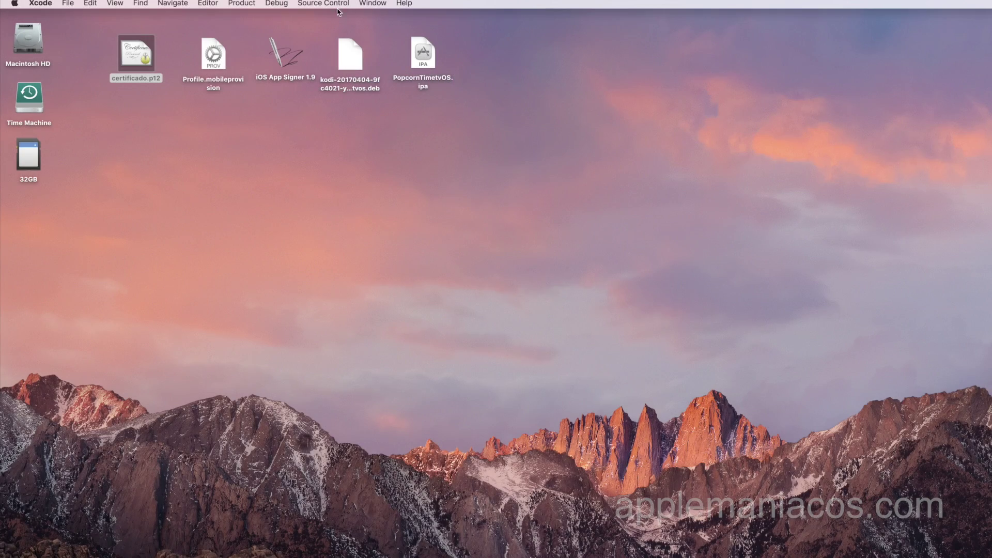
{"action": "left_click", "coordinate": [372, 3]}
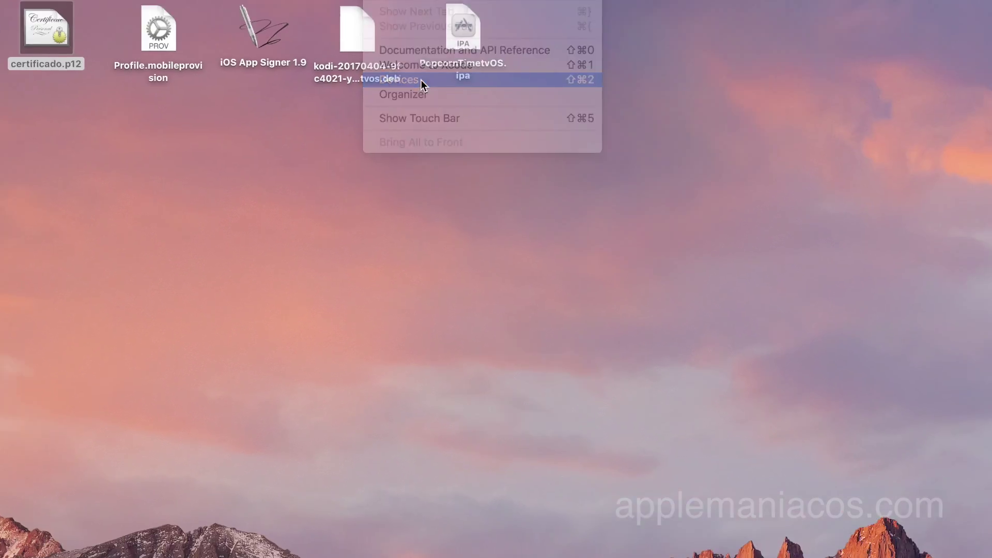
{"action": "left_click", "coordinate": [574, 131]}
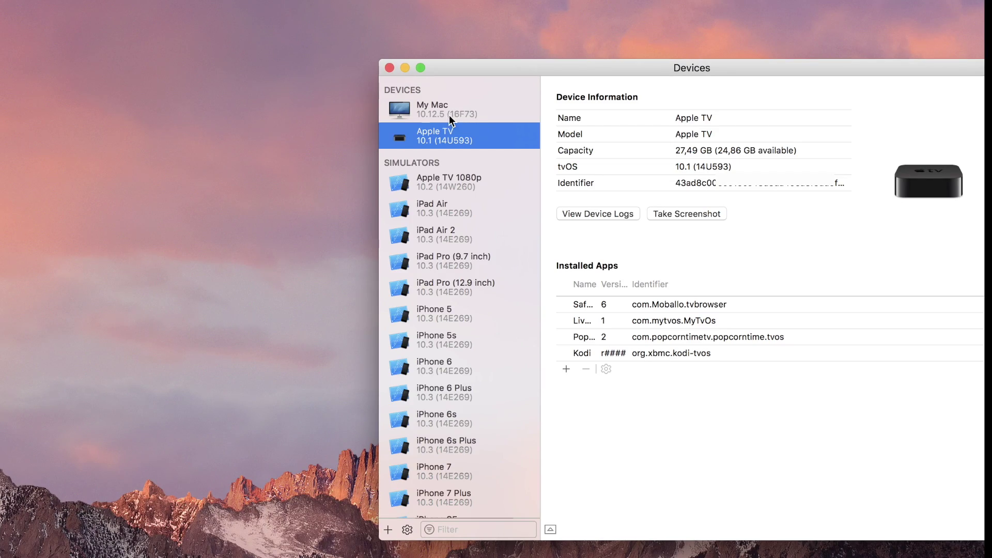
Install the Desktop's Profile.mobileprovision as a provisioning profile on the Apple TV.
{"action": "right_click", "coordinate": [403, 138]}
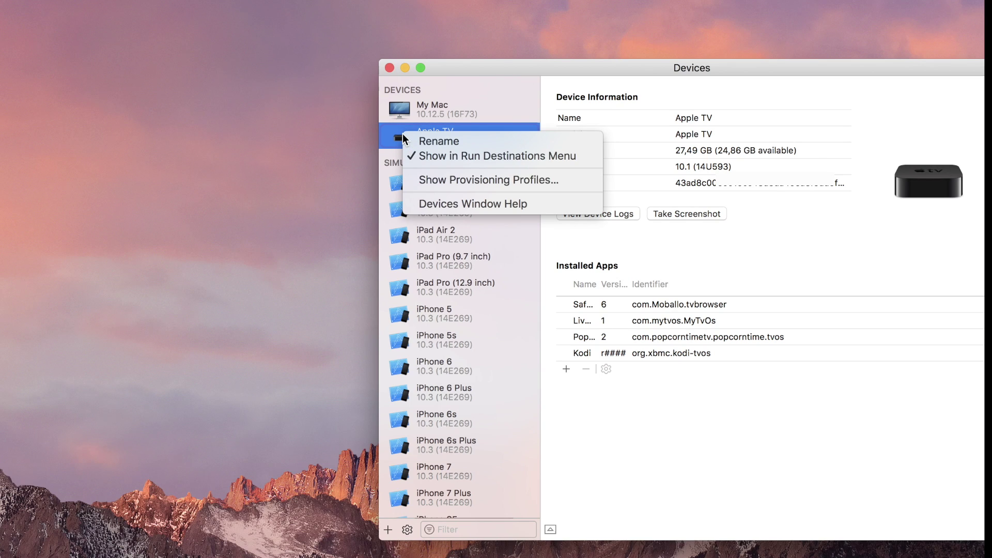
{"action": "left_click", "coordinate": [439, 180]}
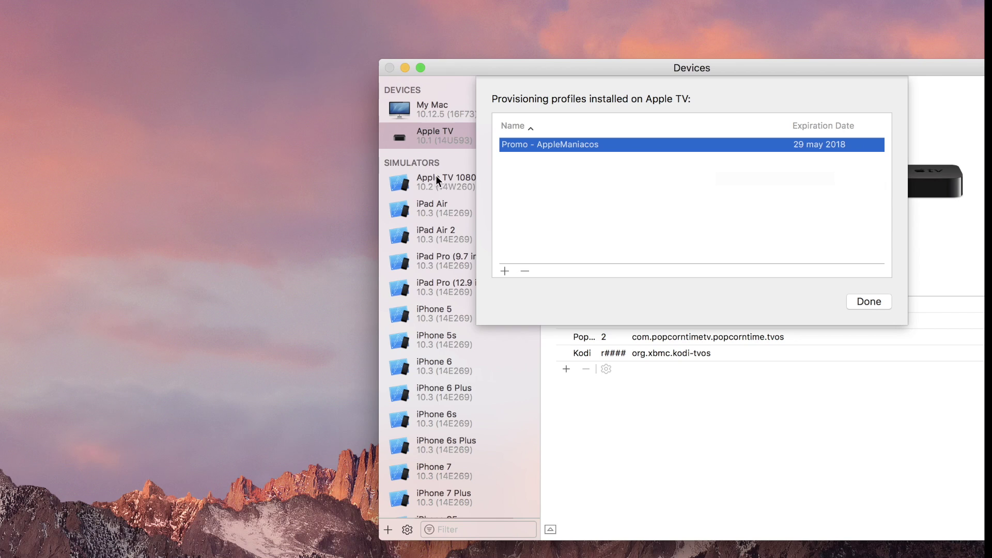
{"action": "left_click", "coordinate": [504, 270]}
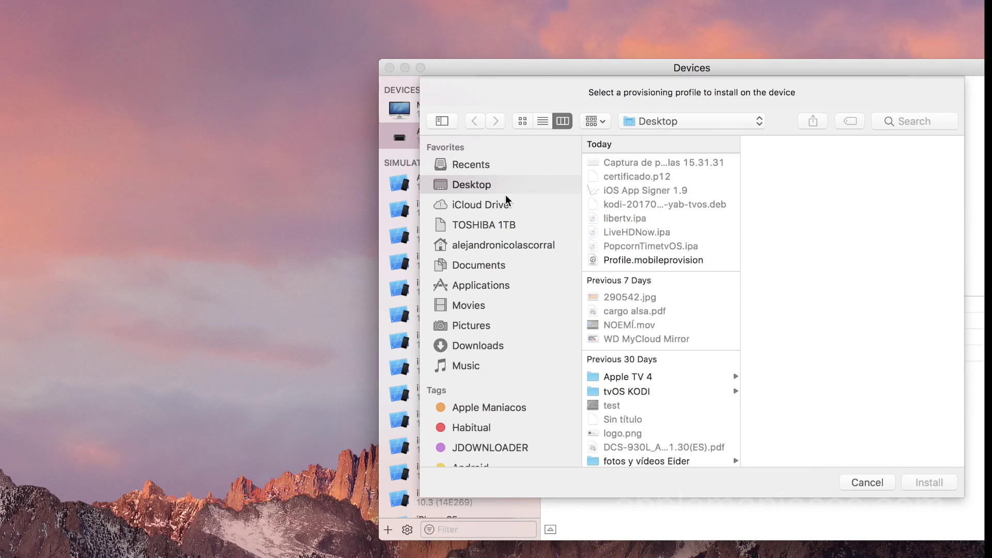
{"action": "left_click", "coordinate": [485, 166]}
{"action": "left_click", "coordinate": [485, 183]}
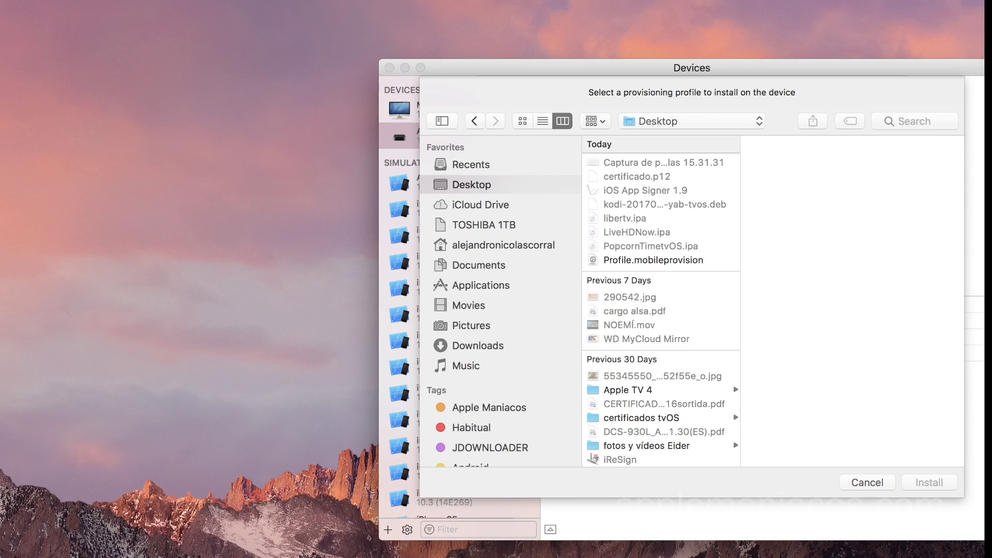
{"action": "left_click", "coordinate": [666, 259]}
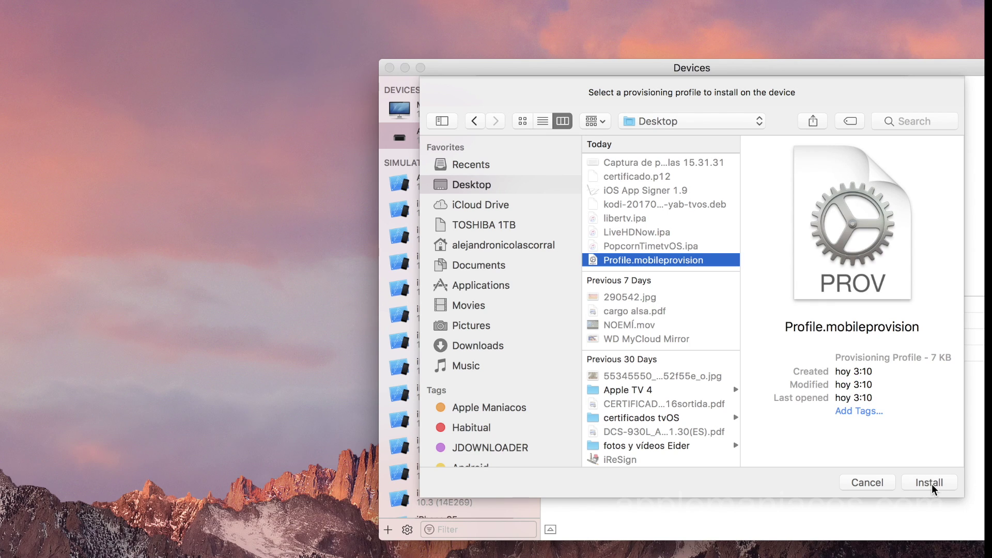
{"action": "left_click", "coordinate": [930, 482]}
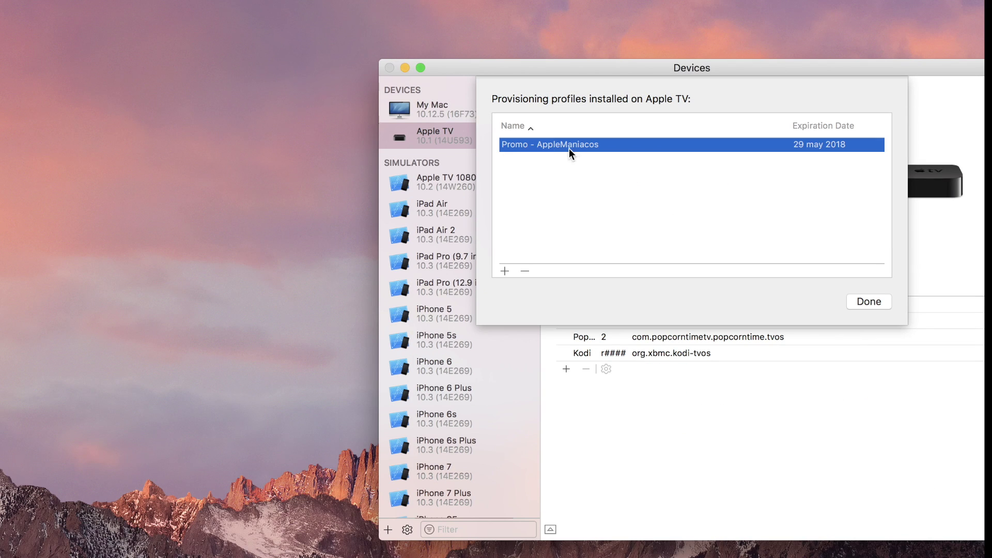
{"action": "left_click", "coordinate": [870, 301]}
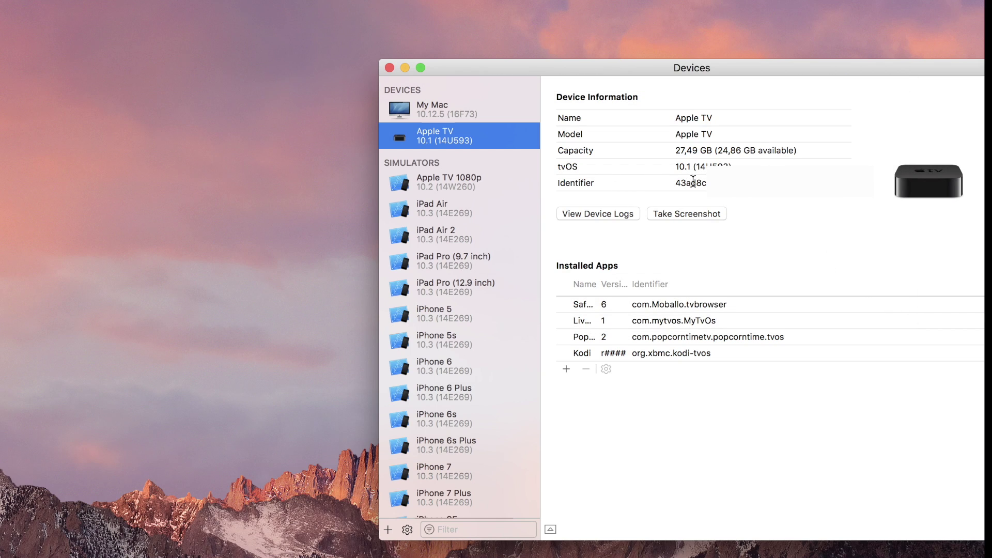
Select the Apple TV's full Identifier value in Devices and copy it.
{"action": "left_click_drag", "start_coordinate": [672, 183], "coordinate": [723, 184]}
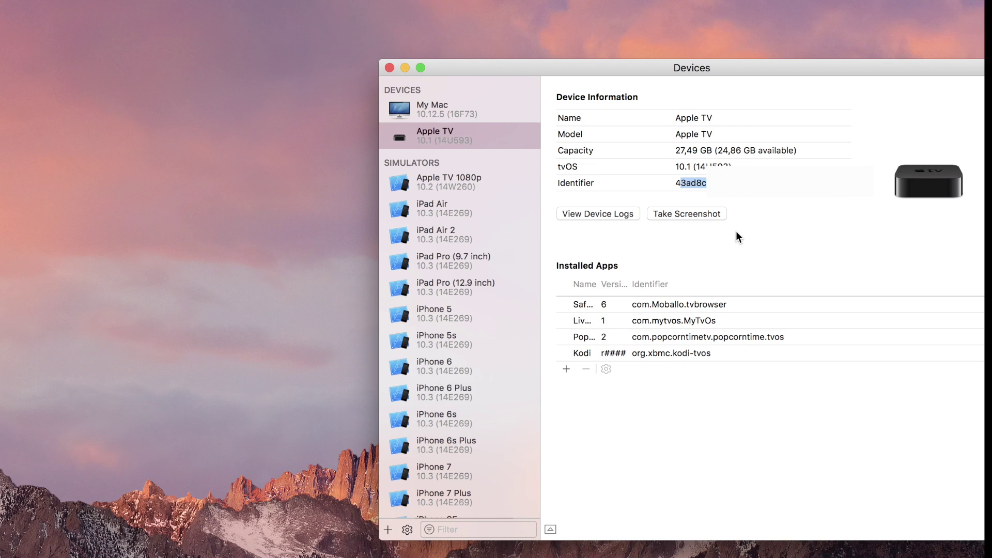
{"action": "double_click", "coordinate": [682, 183]}
{"action": "right_click", "coordinate": [683, 183]}
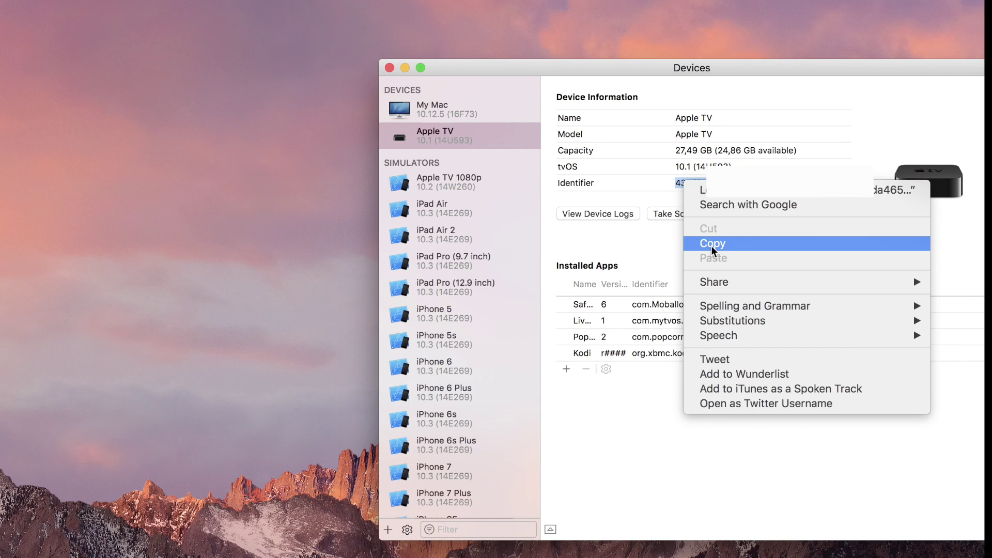
{"action": "left_click", "coordinate": [712, 250]}
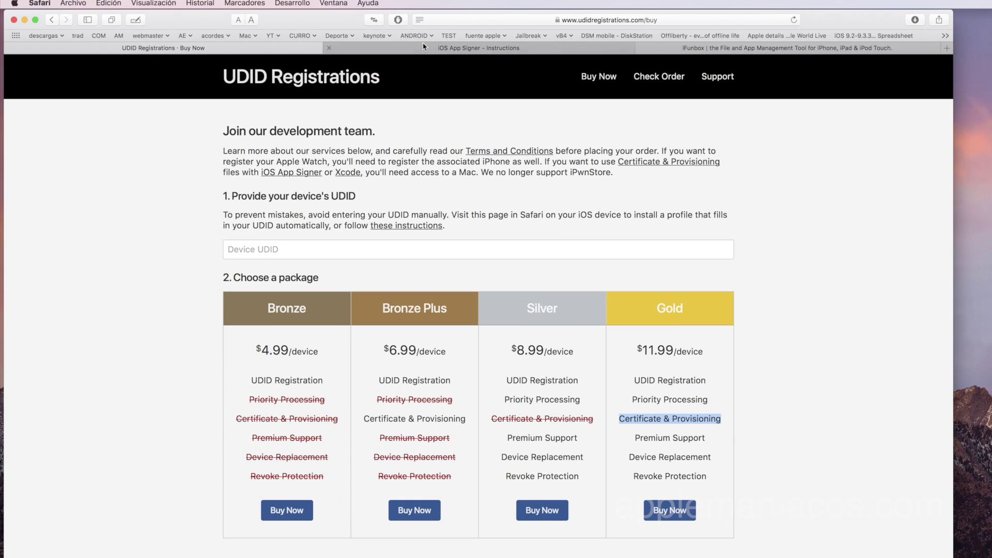
Switch Safari to the iOS App Signer - Instructions tab and launch iOS App Signer.
{"action": "left_click", "coordinate": [422, 44]}
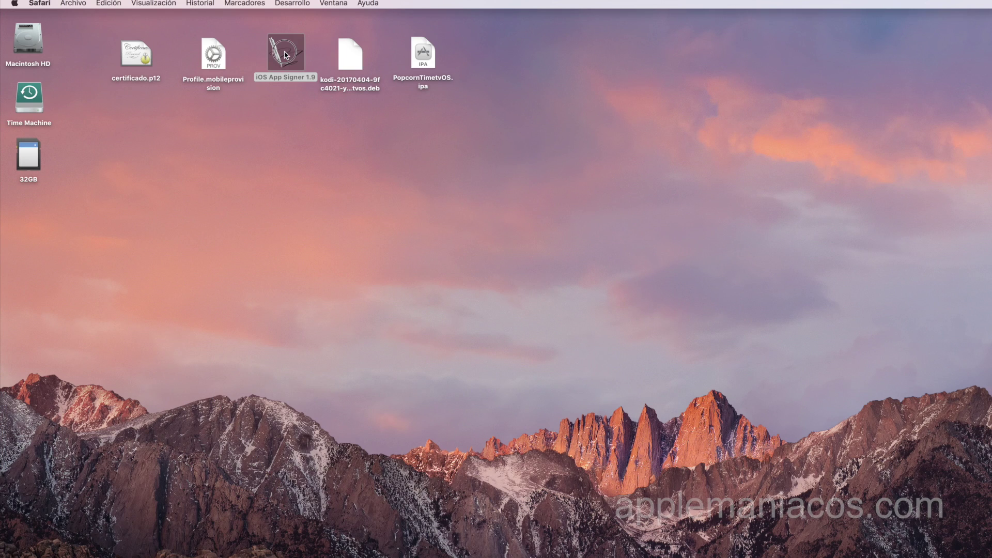
{"action": "double_click", "coordinate": [286, 52]}
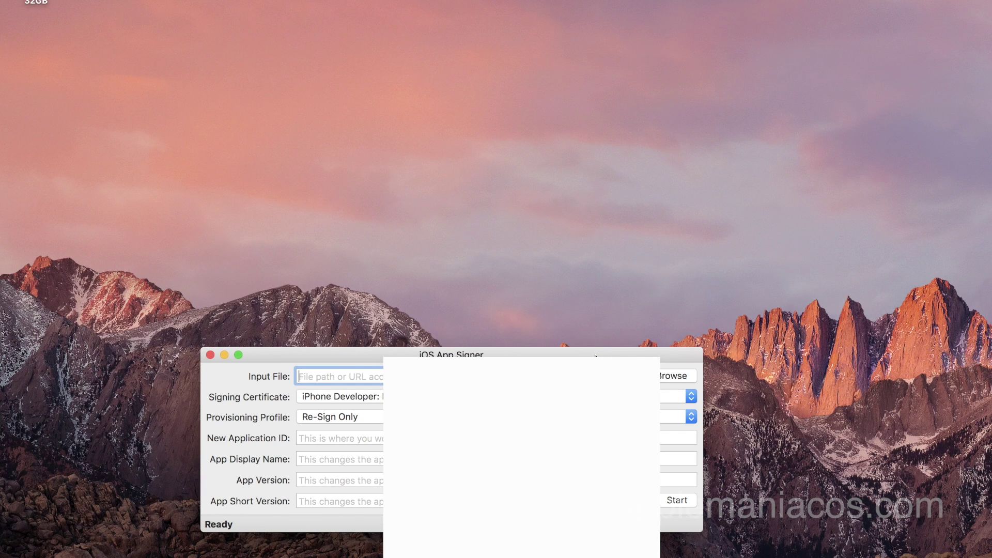
Choose the Kodi tvOS .deb as the input file.
{"action": "left_click", "coordinate": [661, 376]}
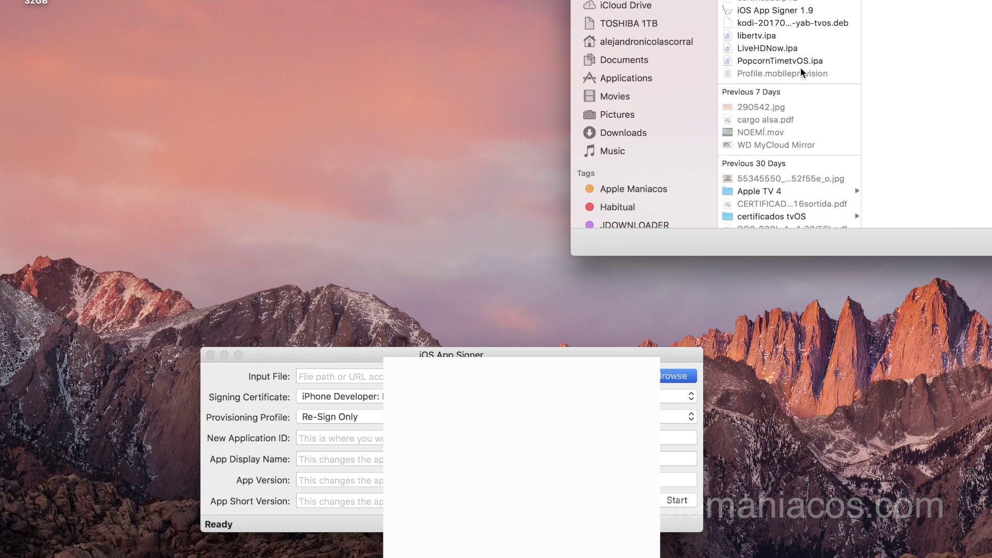
{"action": "left_click", "coordinate": [824, 24]}
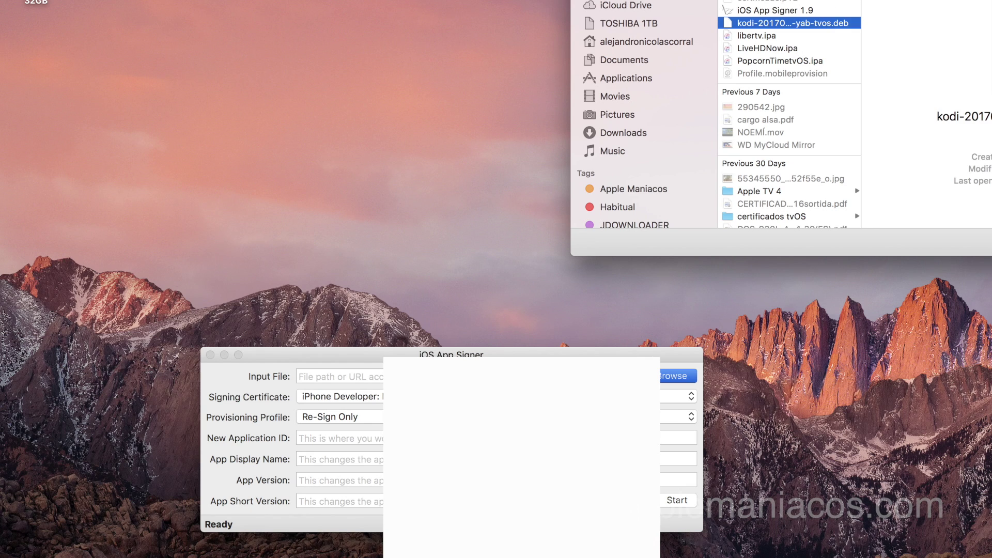
{"action": "key", "text": "Return"}
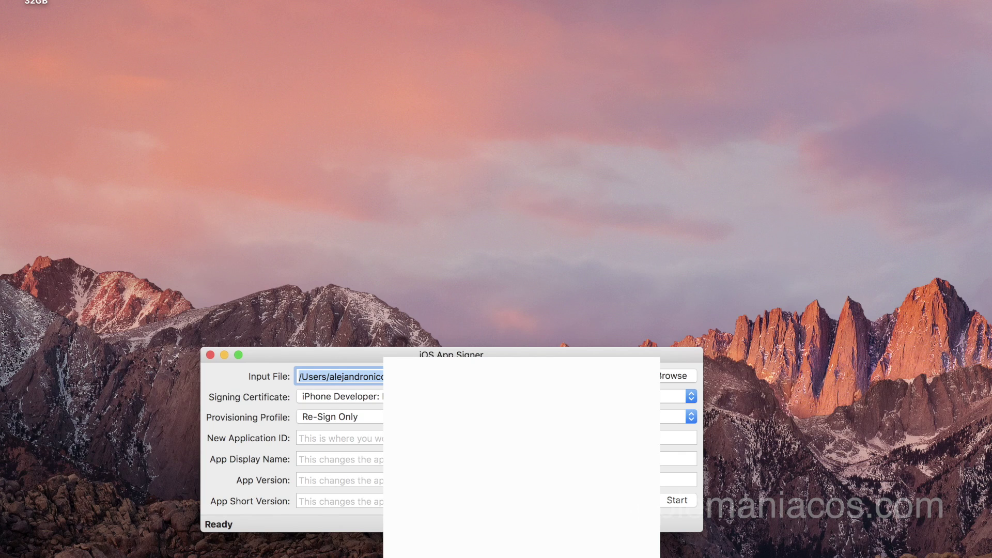
Keep the iPhone Developer certificate, select the Promo - AppleManiacos profile, and start signing.
{"action": "left_click", "coordinate": [341, 396]}
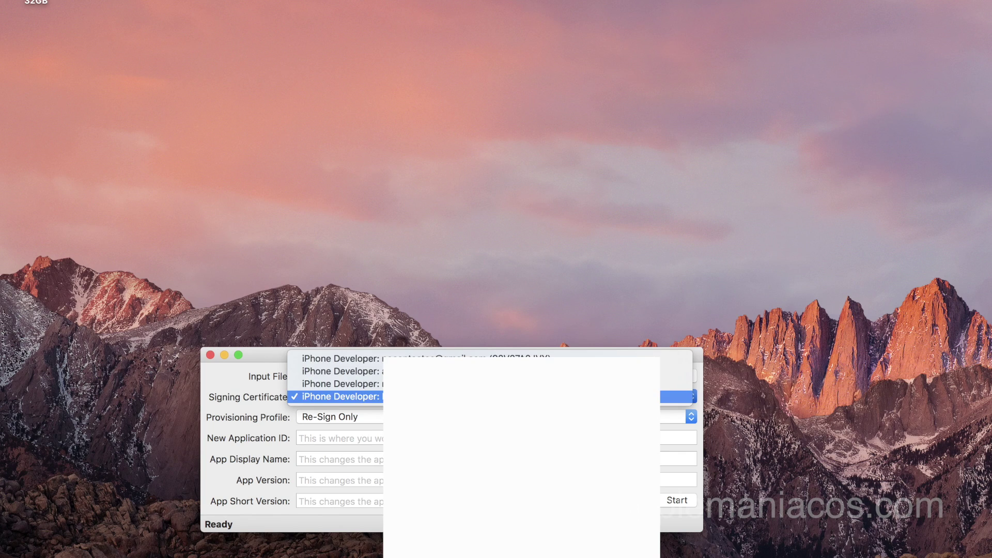
{"action": "left_click", "coordinate": [688, 453]}
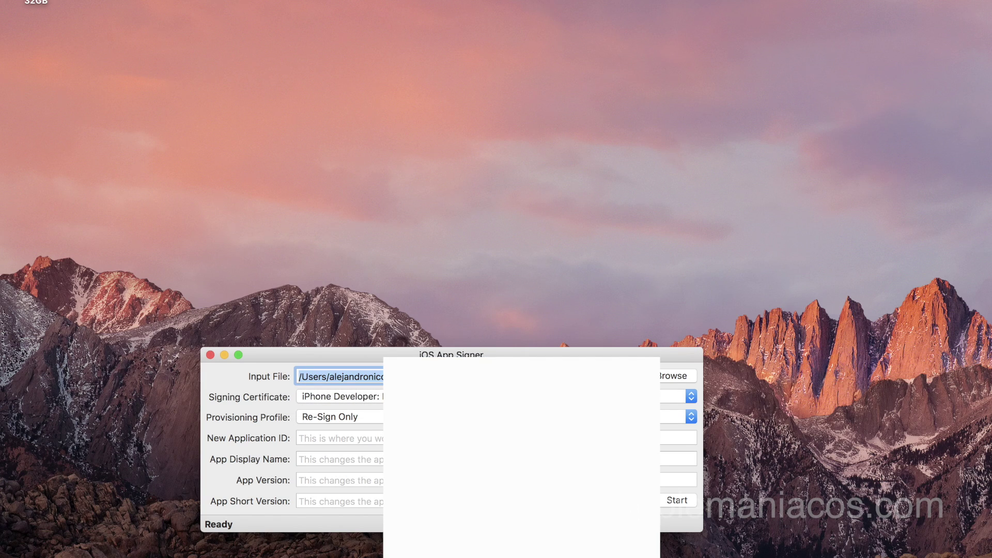
{"action": "left_click", "coordinate": [691, 416]}
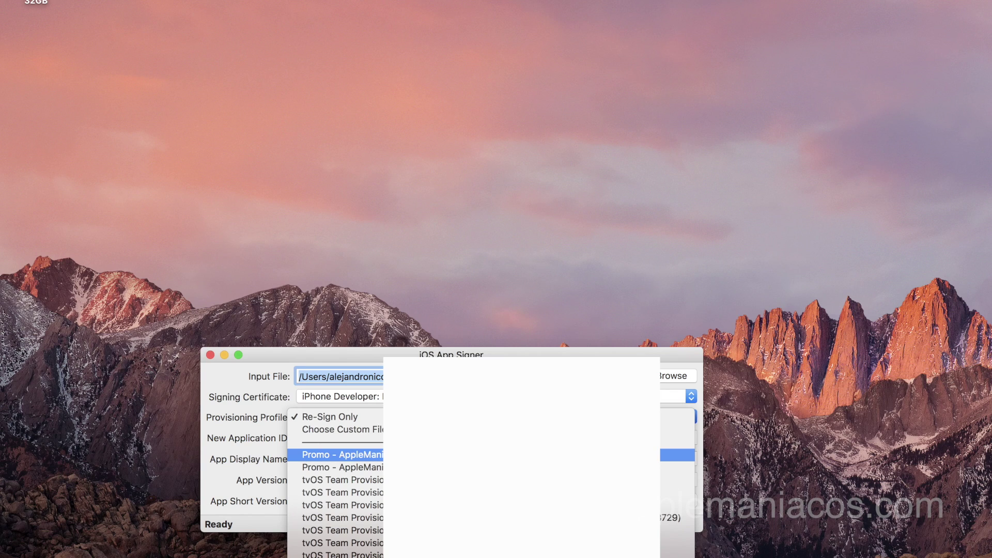
{"action": "left_click", "coordinate": [433, 355]}
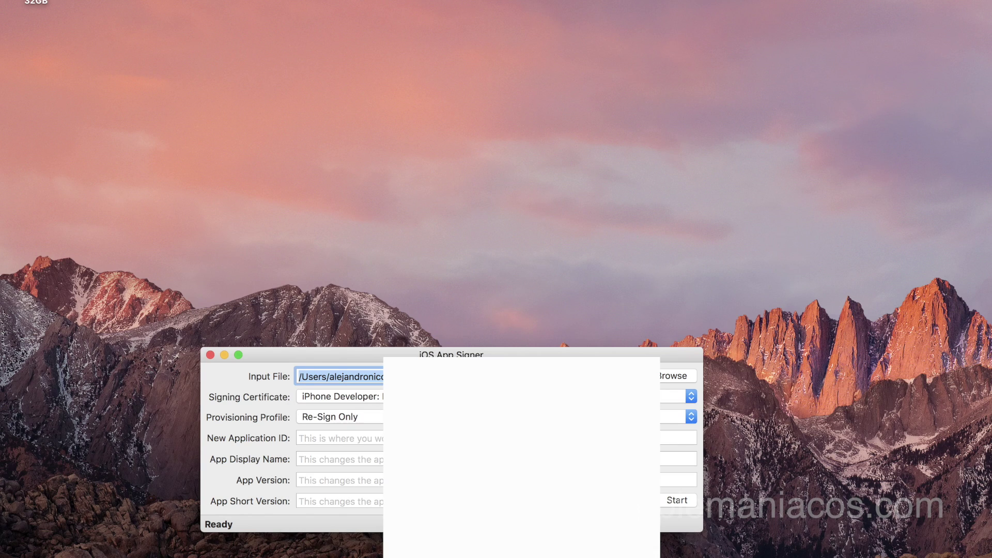
{"action": "left_click", "coordinate": [433, 396]}
{"action": "left_click", "coordinate": [280, 354]}
{"action": "left_click", "coordinate": [370, 417]}
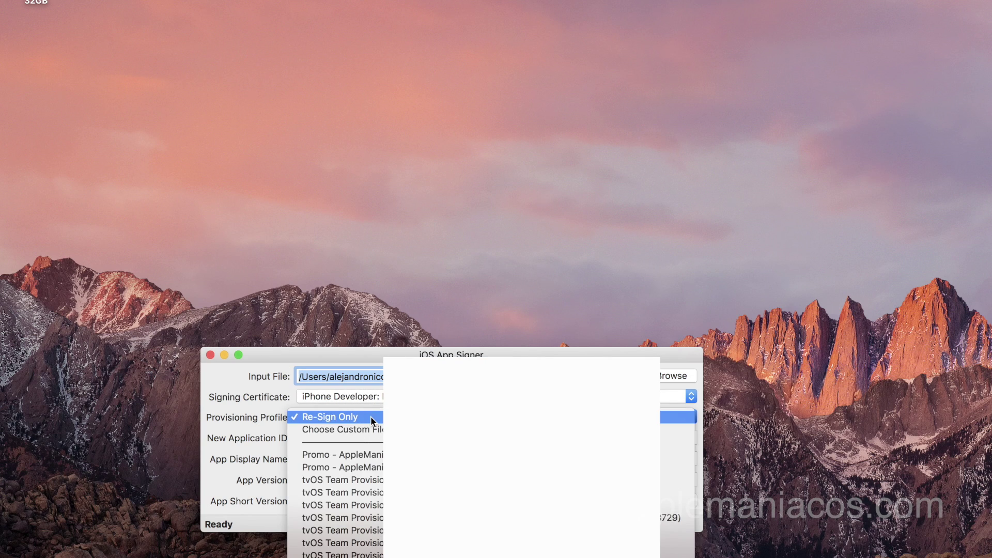
{"action": "left_click", "coordinate": [380, 457]}
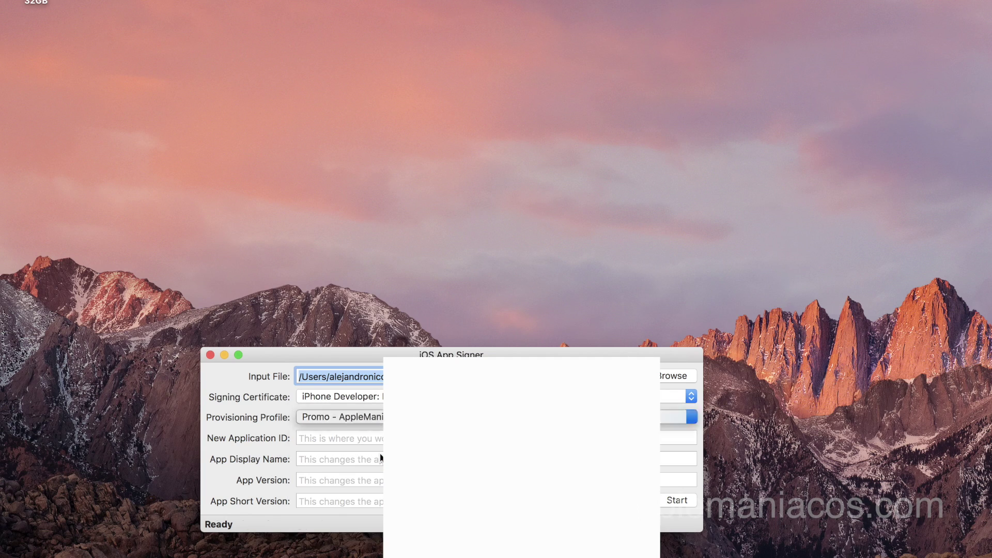
{"action": "left_click", "coordinate": [675, 500]}
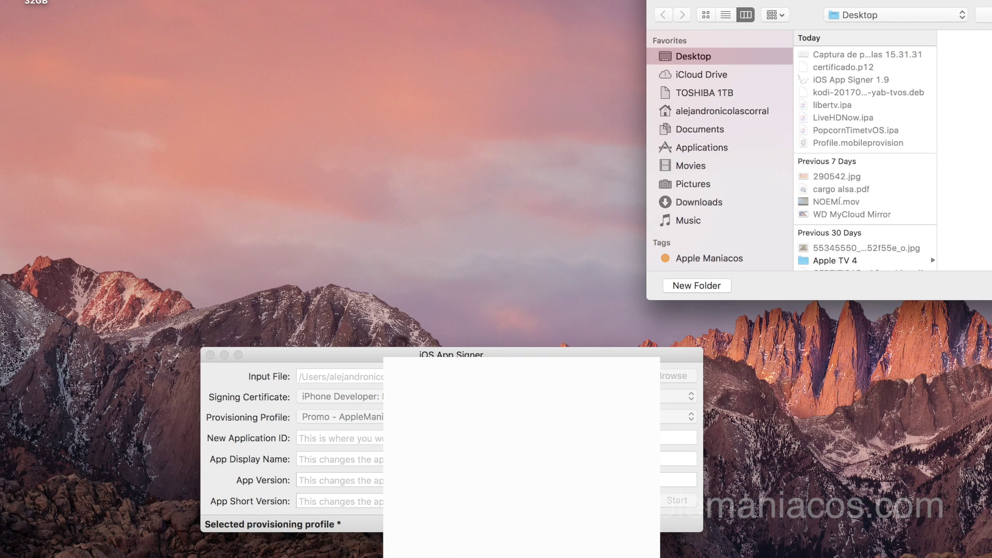
Save the signed Kodi IPA to the Desktop, then open Launchpad's iOS folder.
{"action": "key", "text": "Return"}
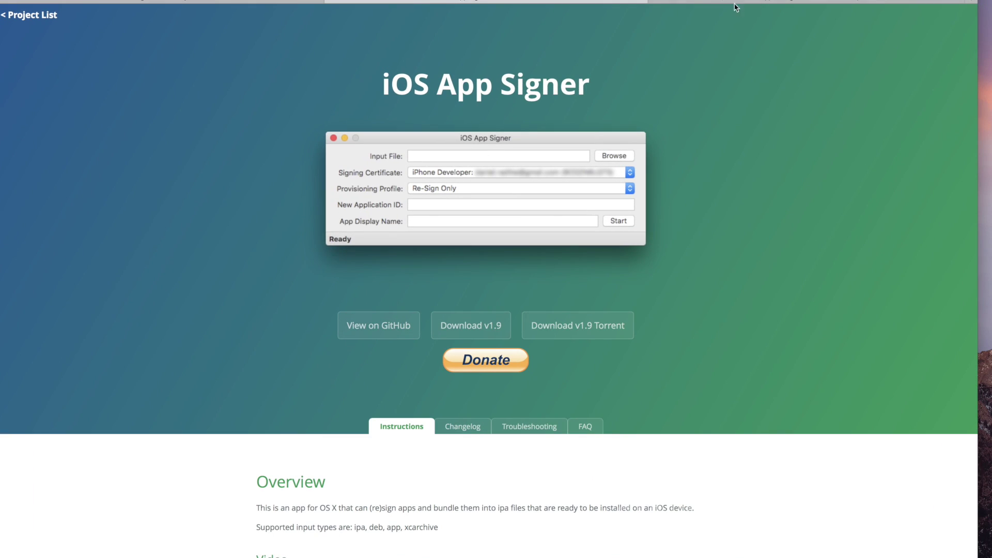
{"action": "left_click", "coordinate": [728, 2]}
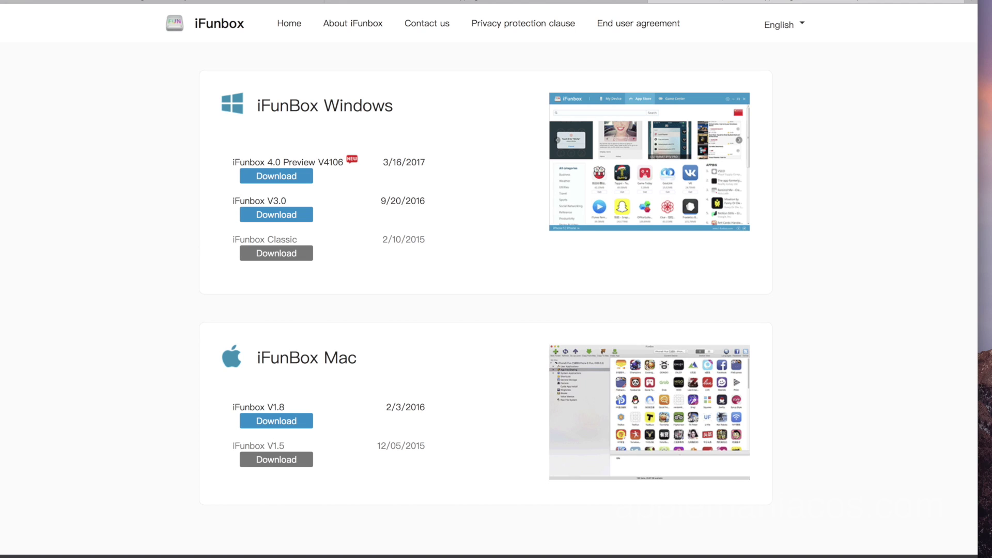
{"action": "key", "text": "F4"}
{"action": "left_click", "coordinate": [536, 462]}
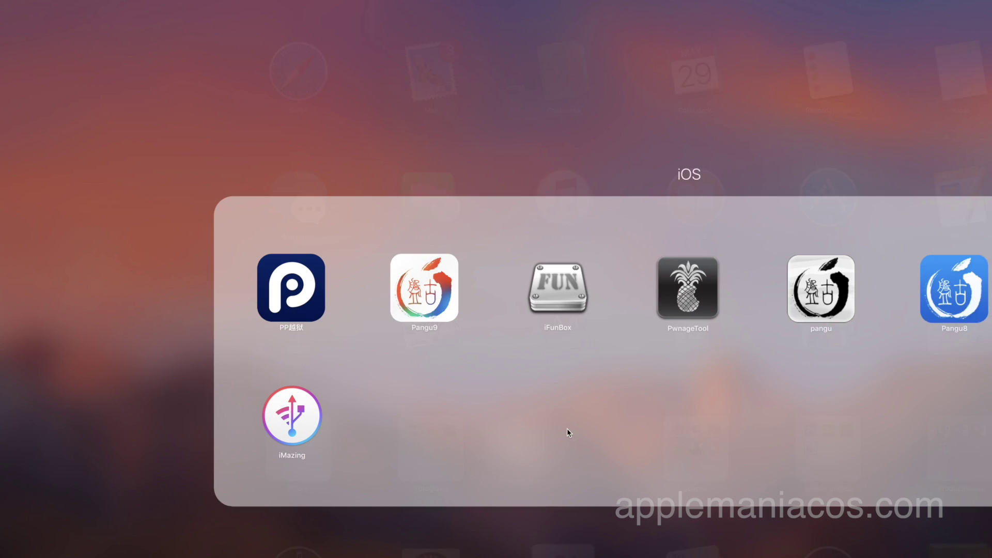
Install the Desktop's kodi tvos .ipa onto the Apple TV via iFunBox's Instalar Aplicación.
{"action": "left_click", "coordinate": [539, 289]}
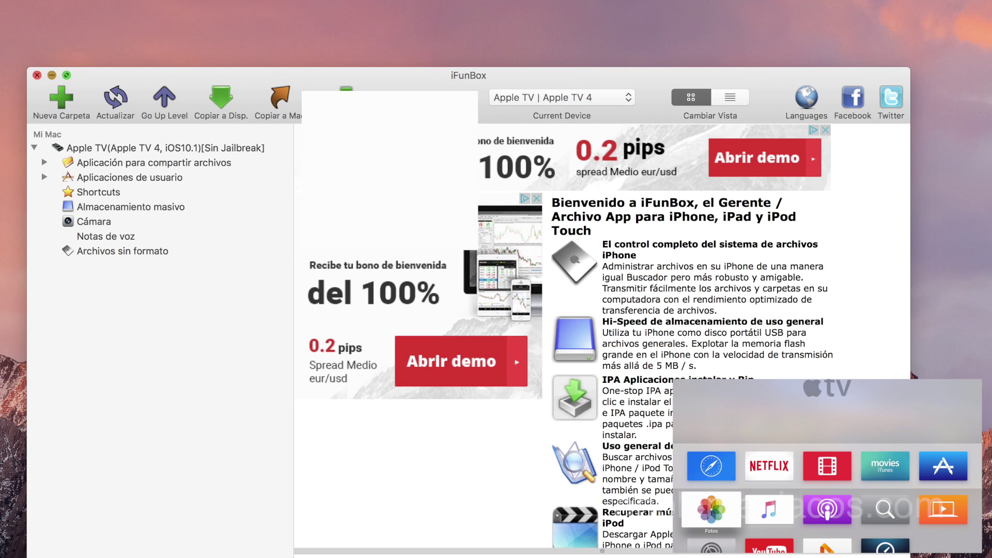
{"action": "left_click", "coordinate": [348, 98]}
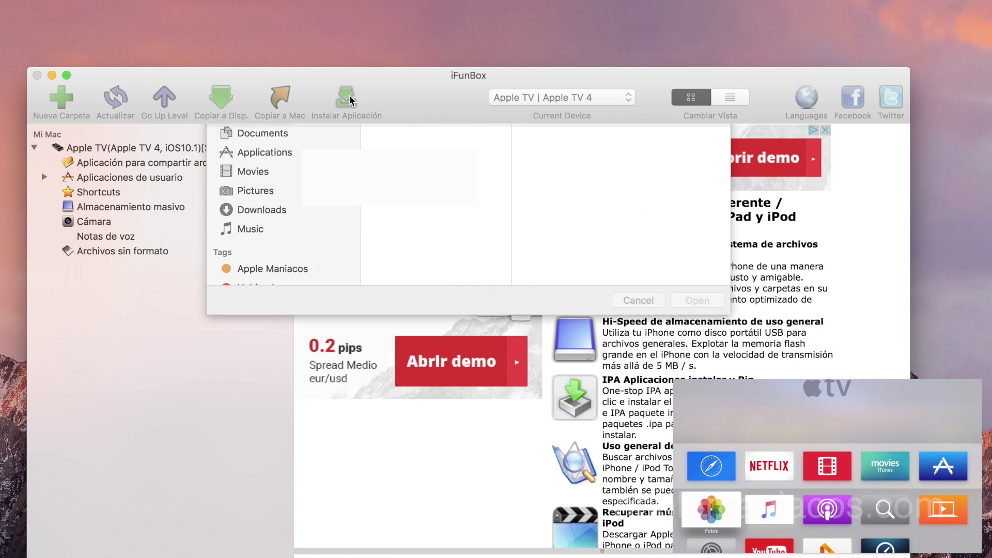
{"action": "left_click", "coordinate": [289, 187]}
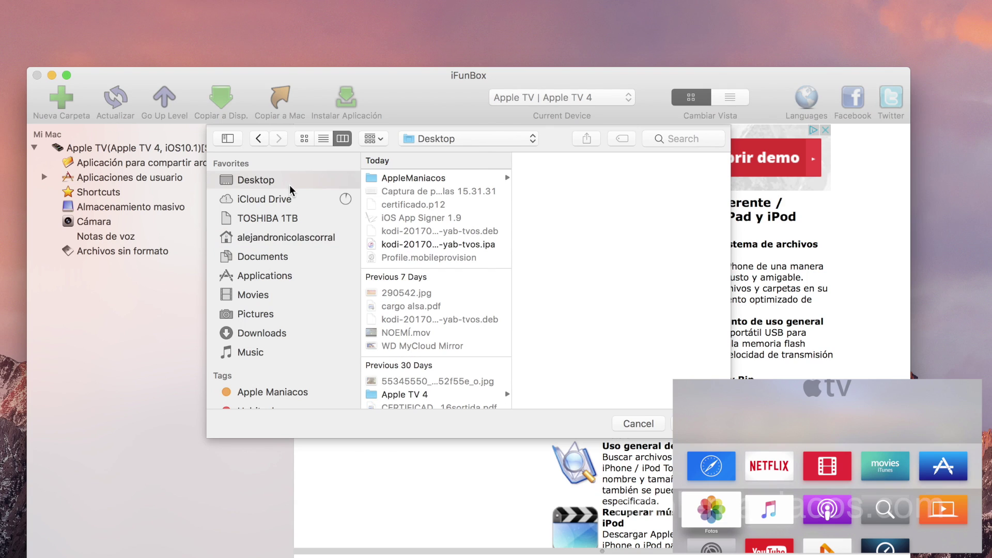
{"action": "left_click", "coordinate": [452, 246]}
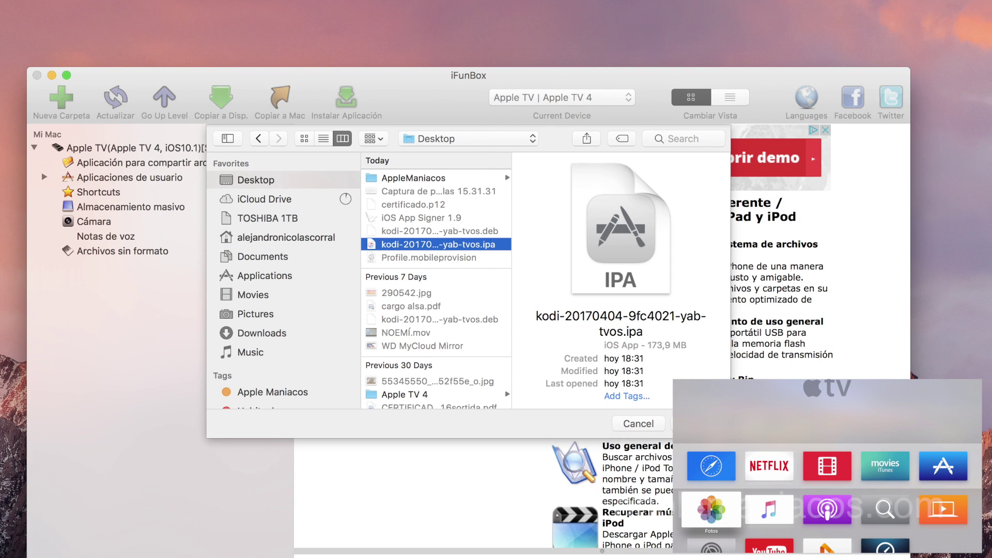
{"action": "key", "text": "Return"}
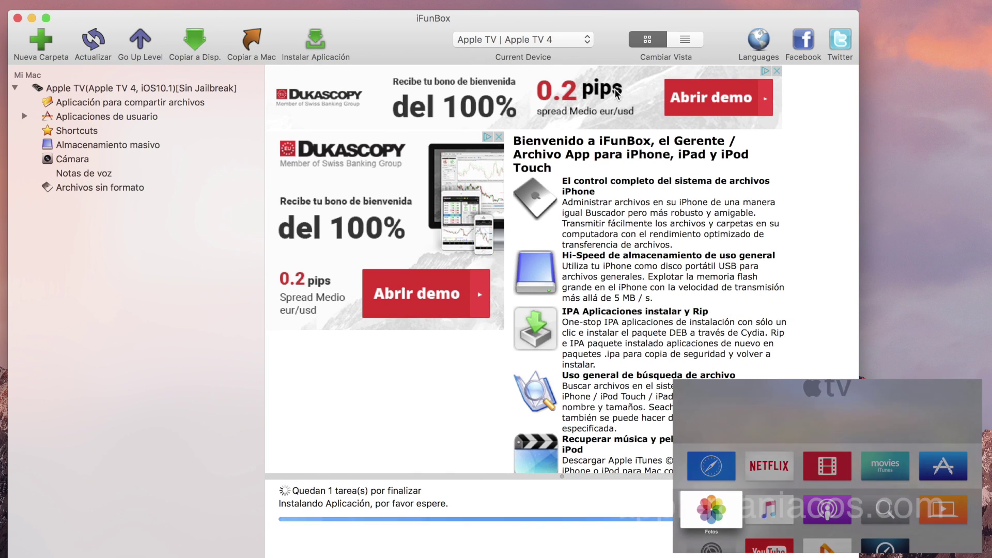